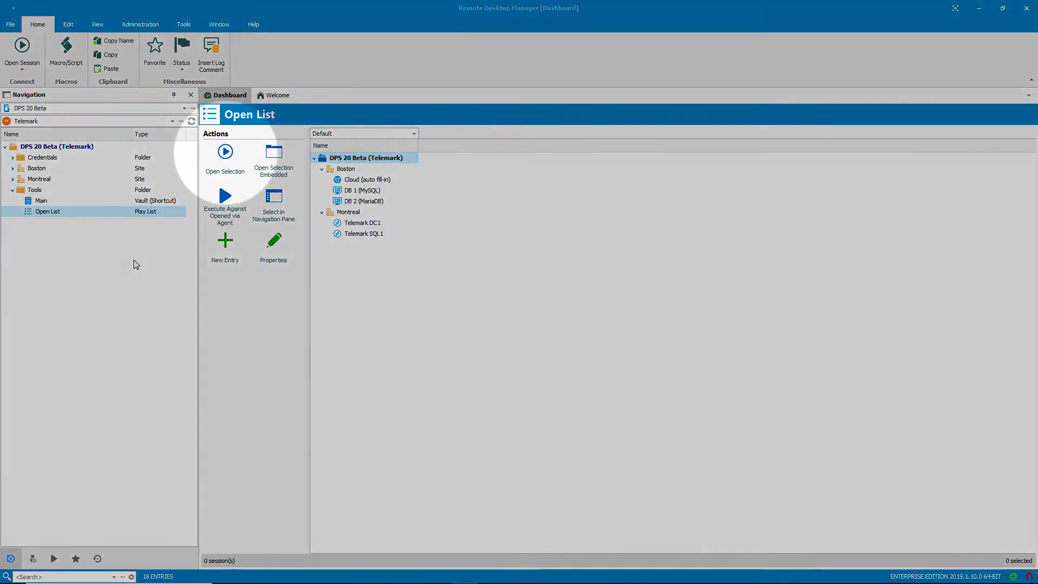
Step: Launch all sessions of the Open List playlist with Open Selection from the dashboard
{"action": "left_click", "coordinate": [225, 158]}
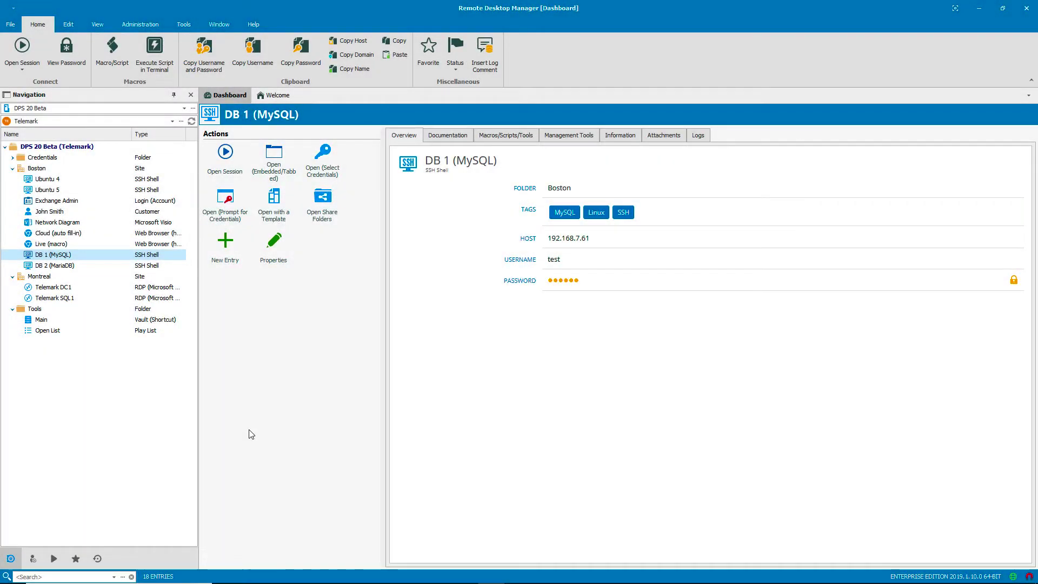
Step: Switch the active vault to Windjammer IT Vault
{"action": "left_click", "coordinate": [69, 333]}
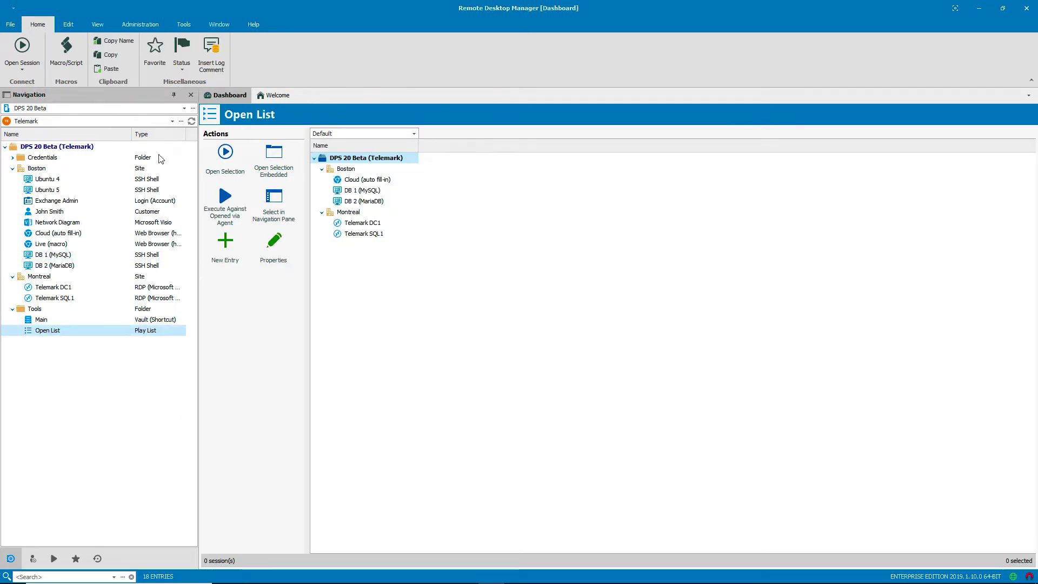
{"action": "left_click", "coordinate": [173, 120]}
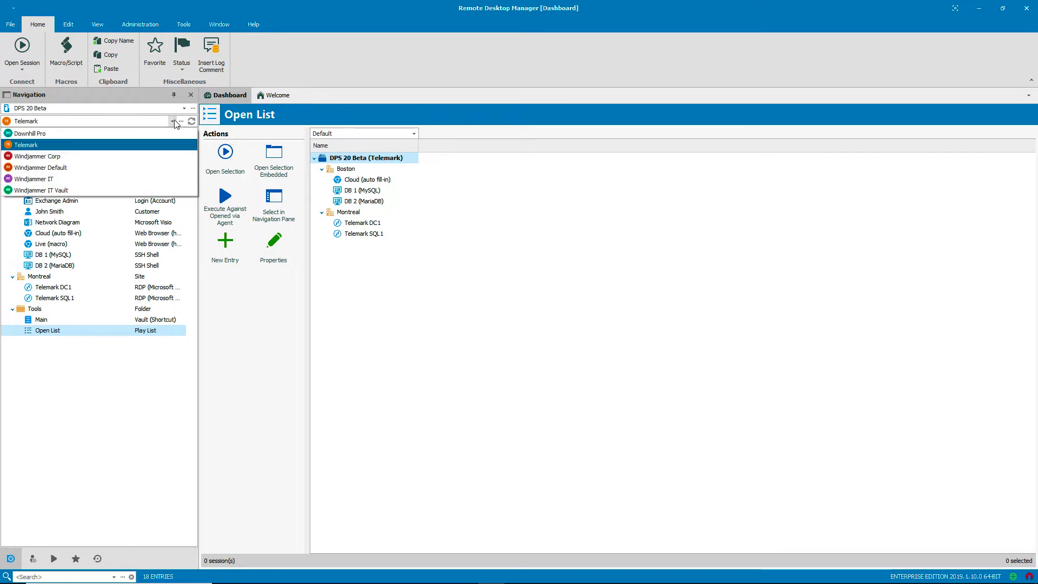
{"action": "left_click", "coordinate": [143, 192]}
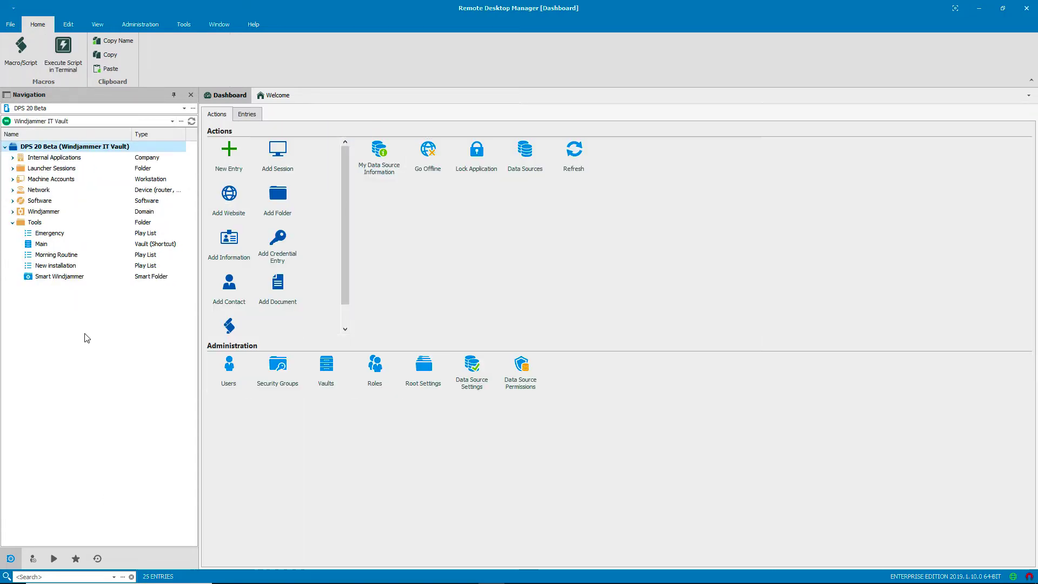
Step: Expand Launcher Sessions and select Devolutions38 plus both VDOWNSRV-TEST1 sessions
{"action": "left_click", "coordinate": [16, 168]}
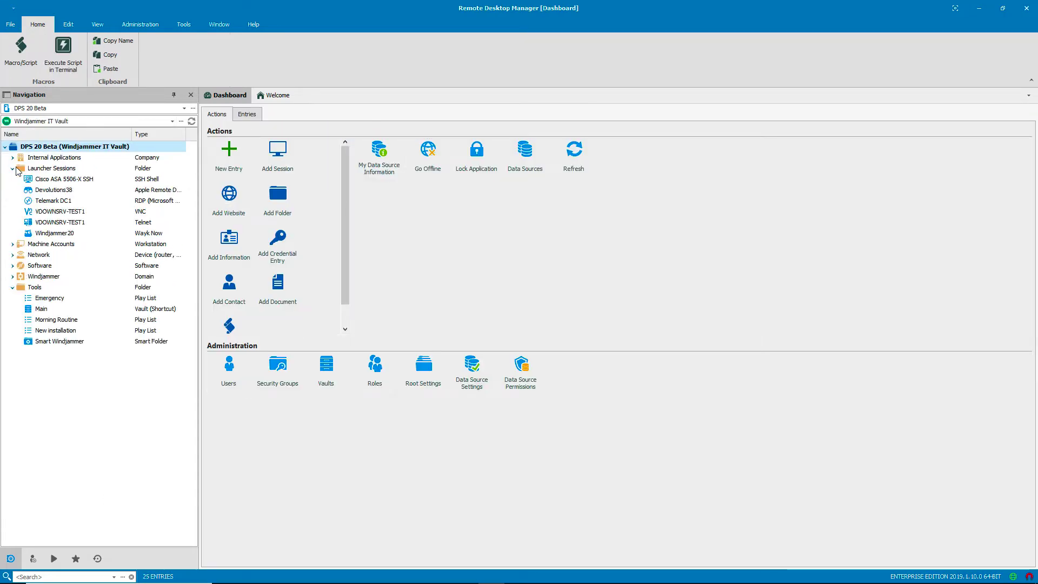
{"action": "left_click", "coordinate": [48, 191]}
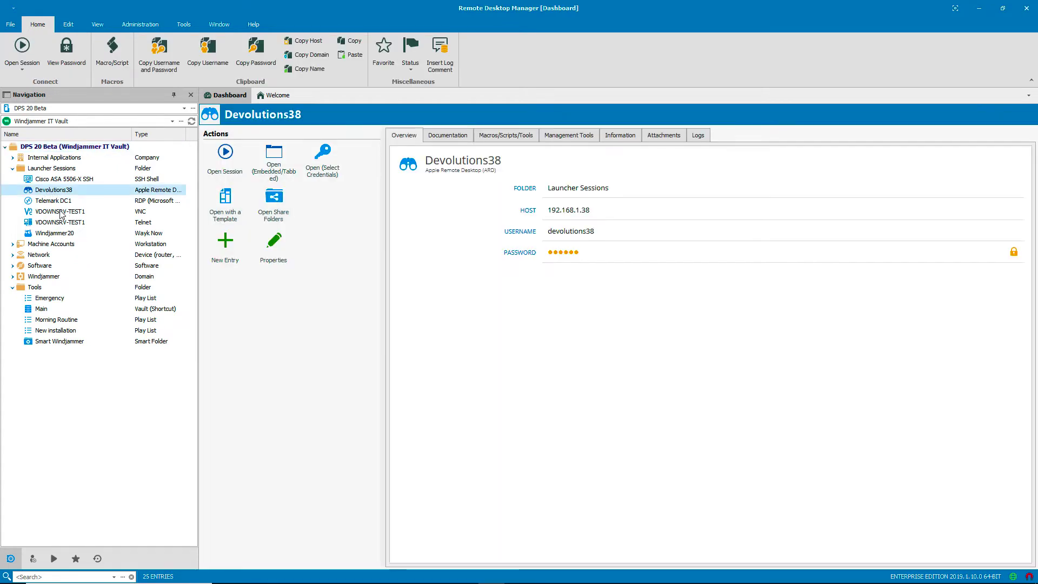
{"action": "left_click", "coordinate": [57, 223], "text": "ctrl"}
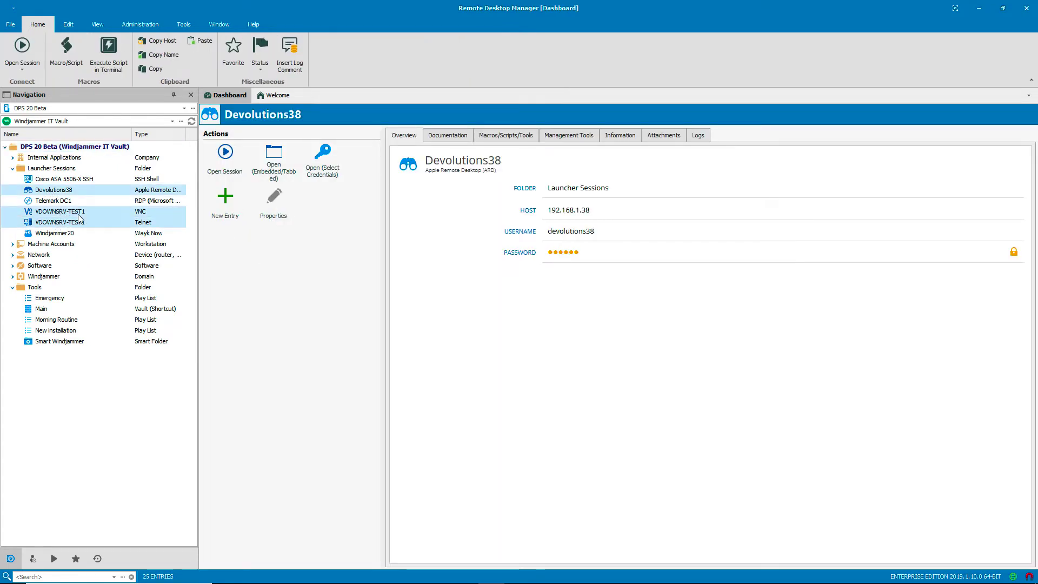
Step: Start a new Shared play list from the three selected entries via Play List > New
{"action": "right_click", "coordinate": [79, 218]}
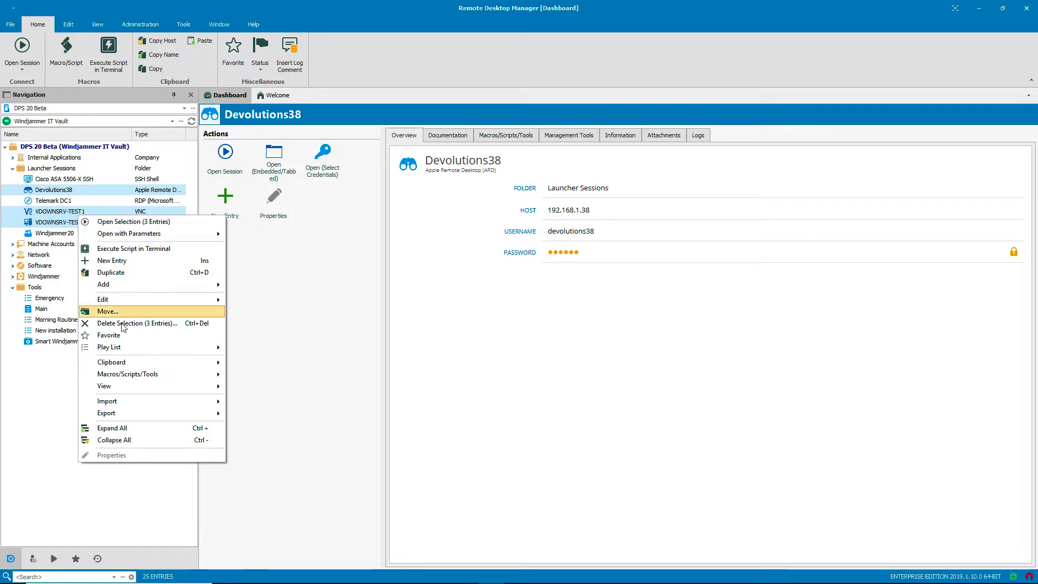
{"action": "mouse_move", "coordinate": [139, 349]}
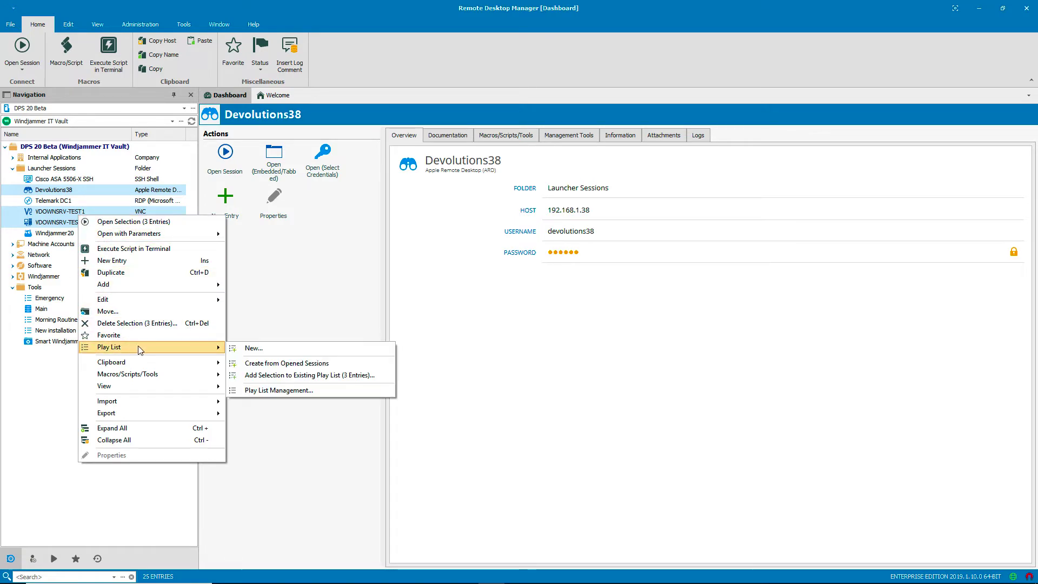
{"action": "left_click", "coordinate": [241, 350]}
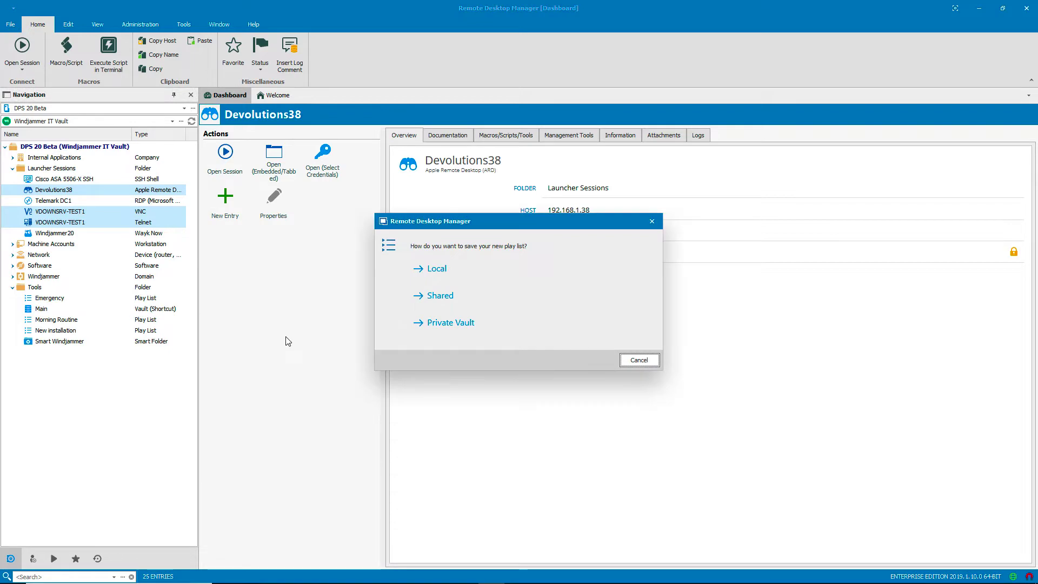
{"action": "left_click", "coordinate": [422, 297]}
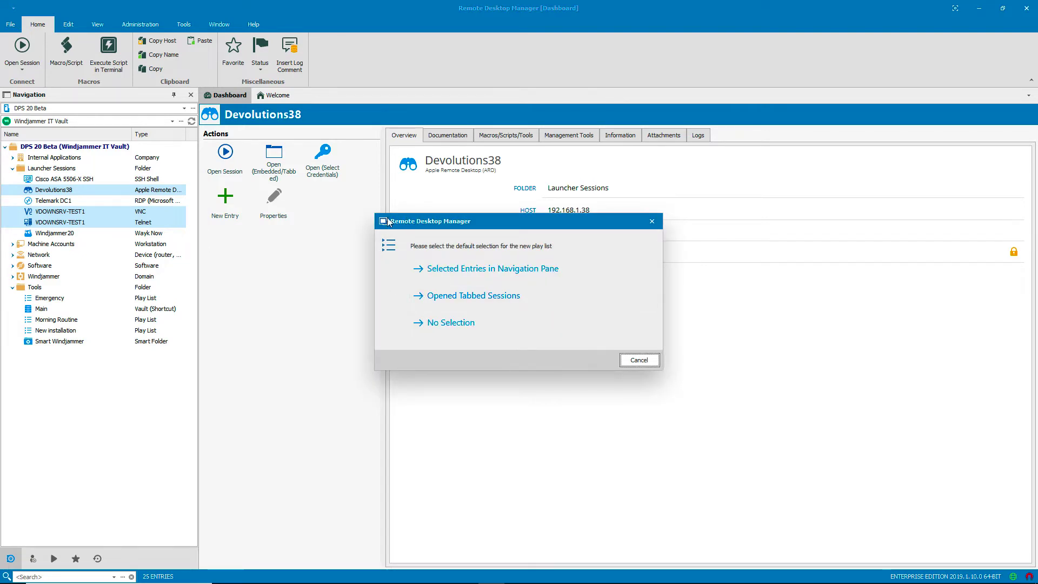
{"action": "left_click_drag", "start_coordinate": [388, 221], "coordinate": [213, 182]}
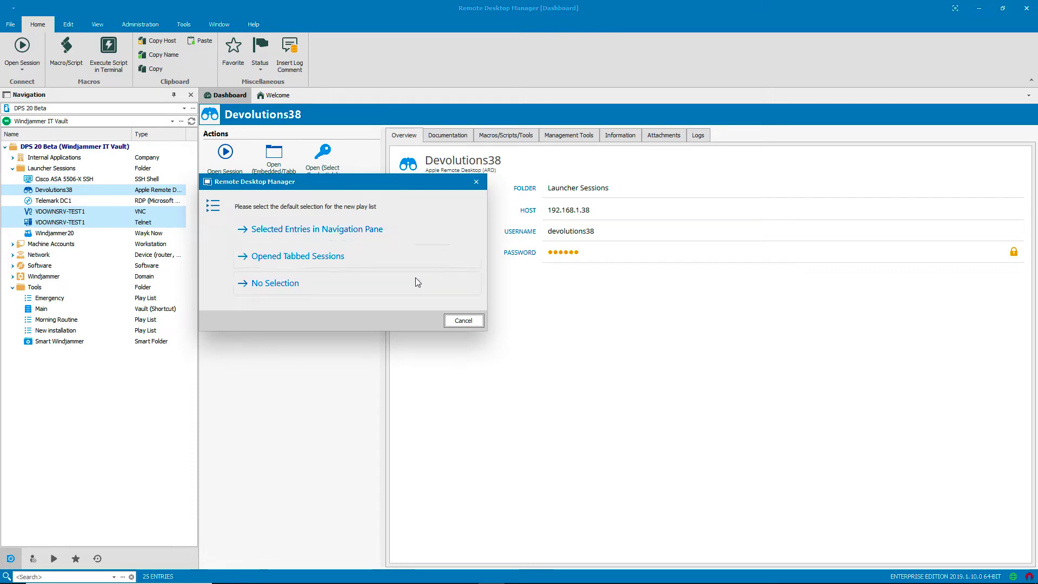
Step: Prefill from selected entries, naming the playlist 'New playlist' in Tools with description 'Demo'
{"action": "left_click", "coordinate": [398, 229]}
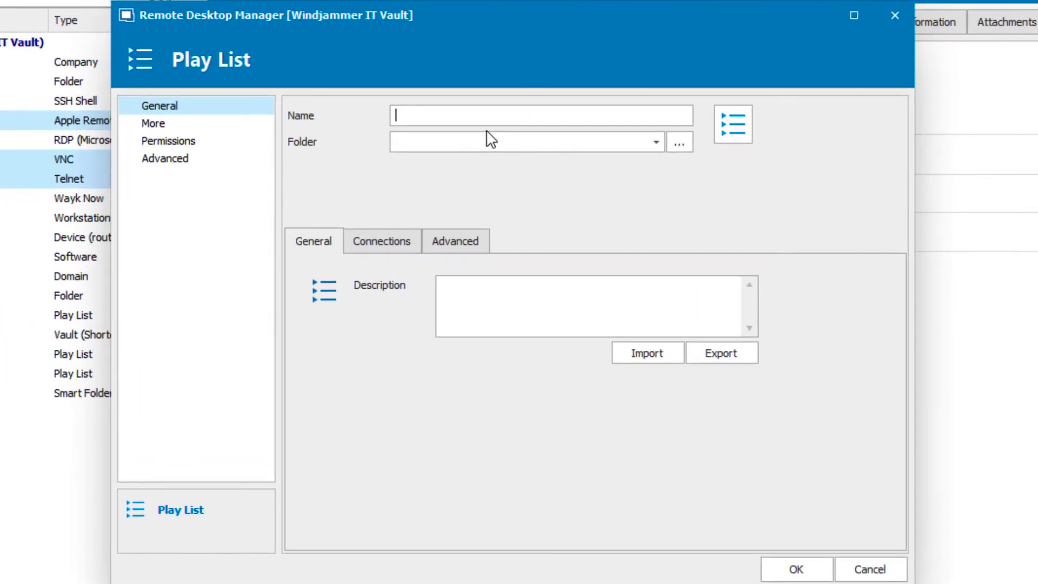
{"action": "type", "text": "New playlist"}
{"action": "left_click", "coordinate": [478, 136]}
{"action": "left_click", "coordinate": [439, 286]}
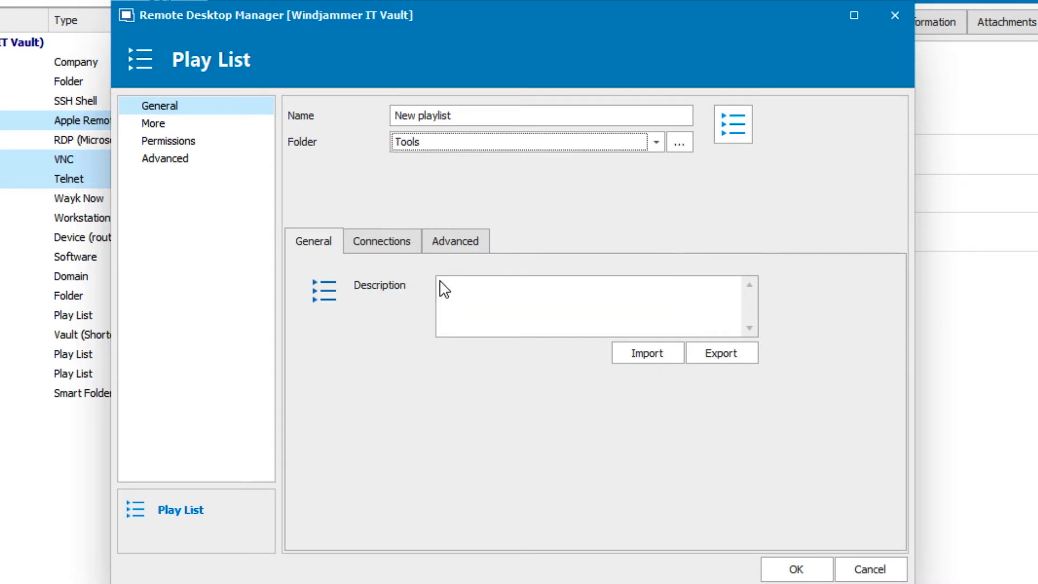
{"action": "left_click", "coordinate": [518, 296]}
{"action": "type", "text": "Demo"}
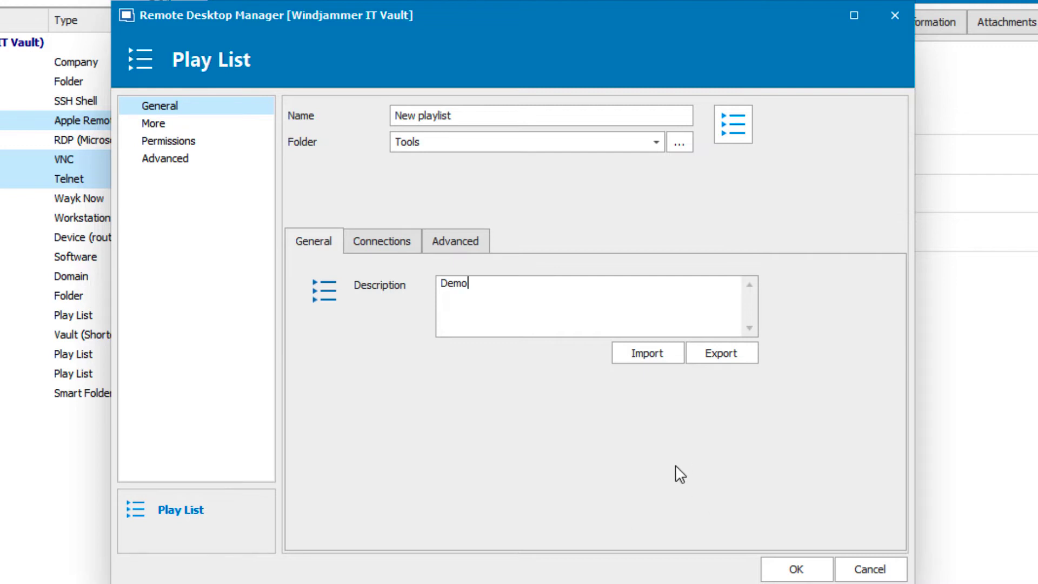
Step: Review the playlist's Connections list and save the new playlist
{"action": "left_click", "coordinate": [372, 239]}
{"action": "scroll", "coordinate": [389, 410], "scroll_direction": "down", "scroll_amount": 1}
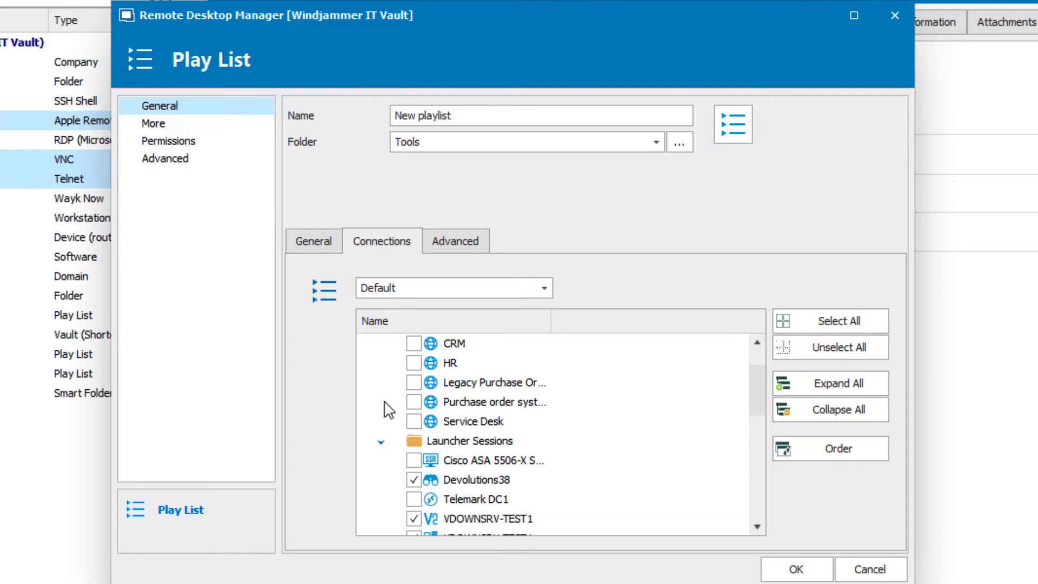
{"action": "scroll", "coordinate": [389, 410], "scroll_direction": "down", "scroll_amount": 1}
{"action": "scroll", "coordinate": [388, 410], "scroll_direction": "down", "scroll_amount": 1}
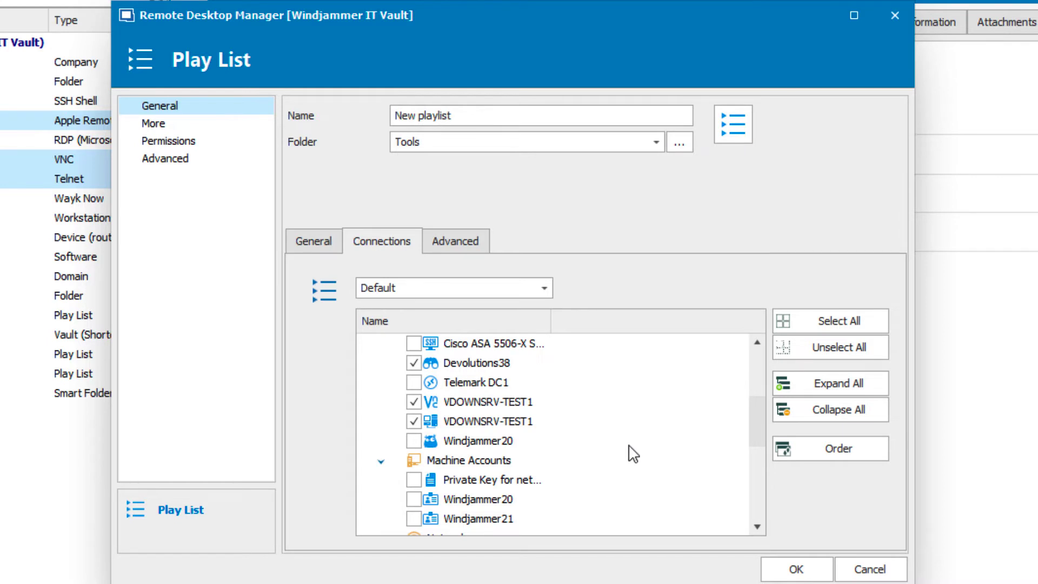
{"action": "left_click", "coordinate": [425, 484]}
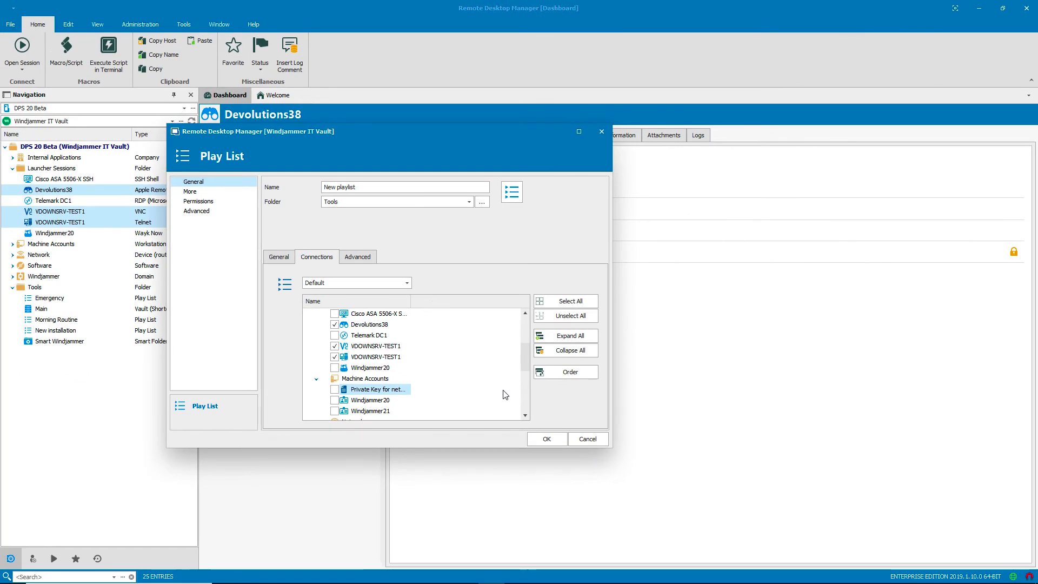
{"action": "left_click", "coordinate": [547, 438]}
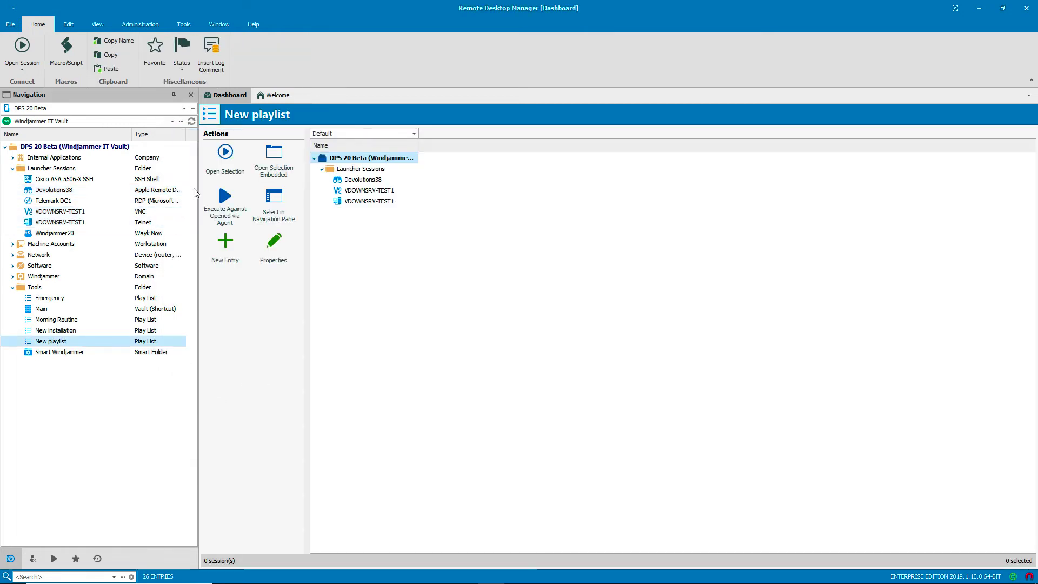
Step: Launch all sessions in New playlist with Open Selection
{"action": "left_click", "coordinate": [220, 163]}
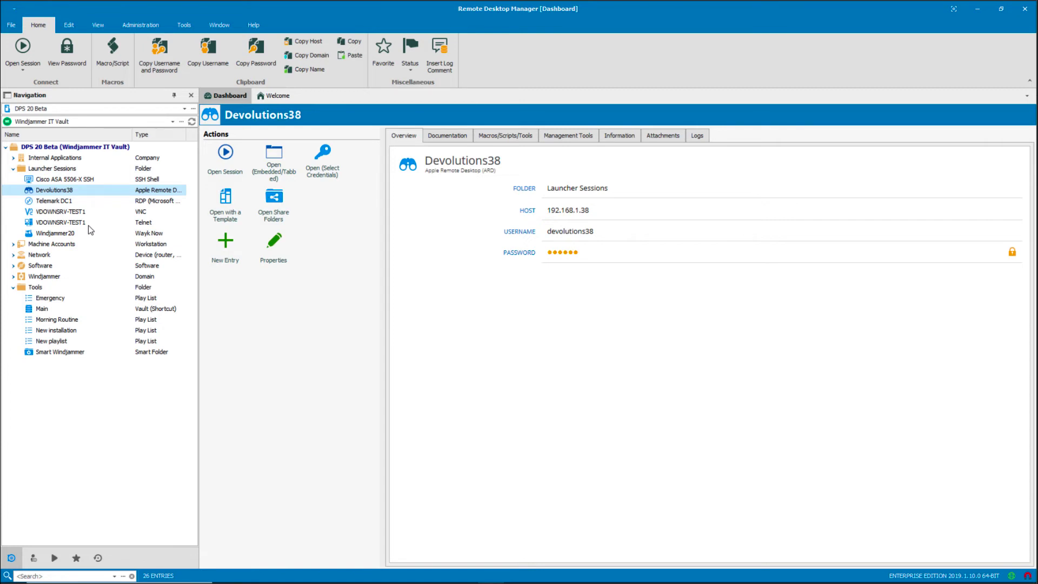
Step: Add the Corp Intranet and CRM web entries to New playlist's connections and save
{"action": "left_click", "coordinate": [57, 341]}
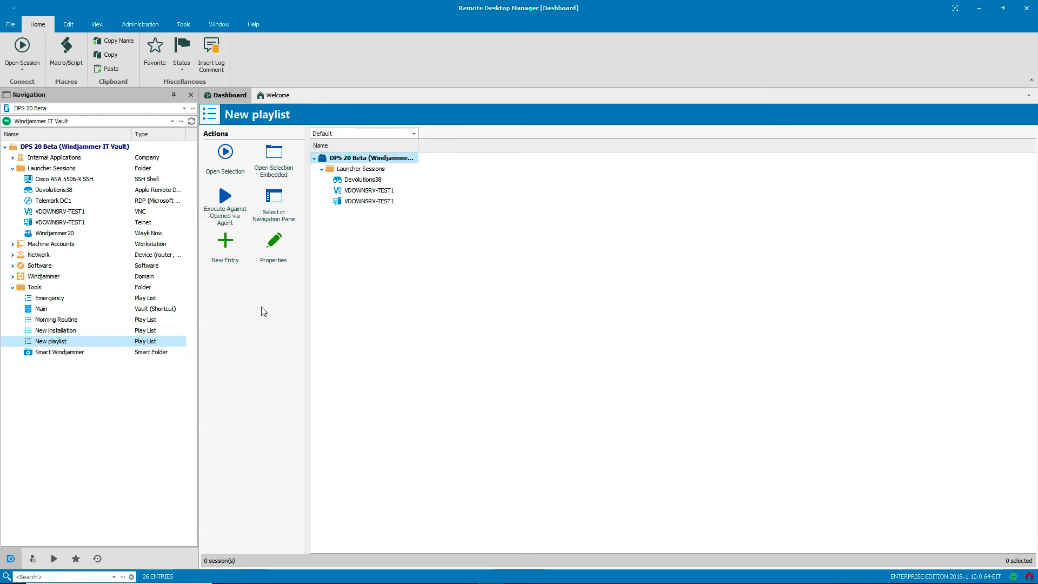
{"action": "left_click", "coordinate": [275, 254]}
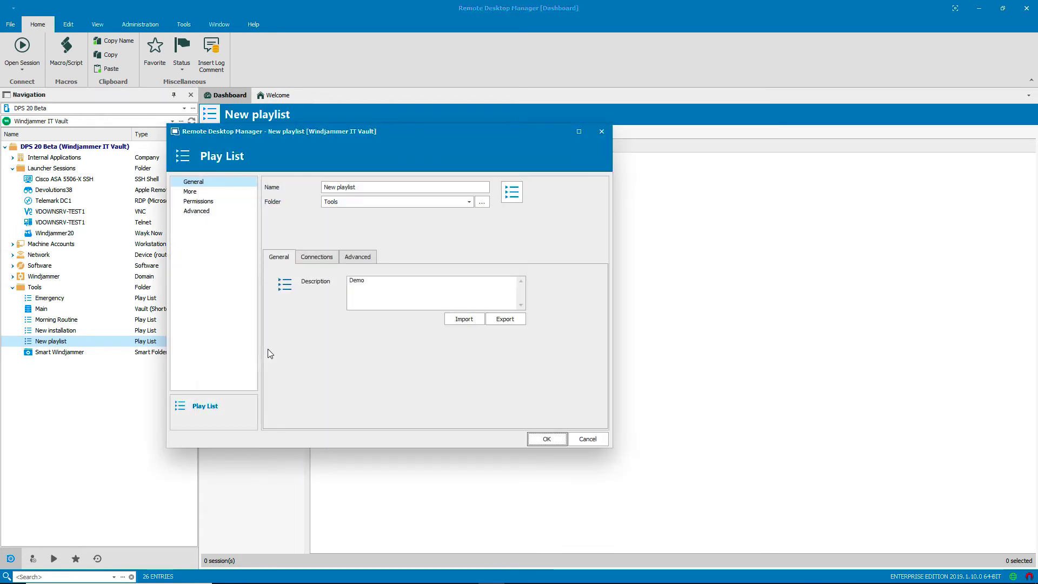
{"action": "left_click", "coordinate": [317, 257]}
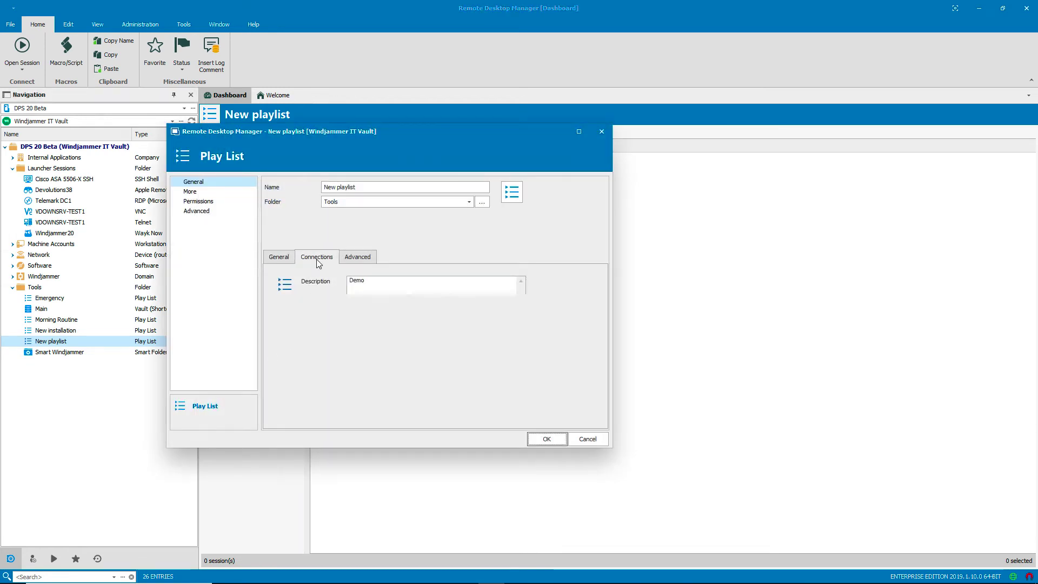
{"action": "left_click", "coordinate": [334, 336]}
{"action": "left_click", "coordinate": [335, 346]}
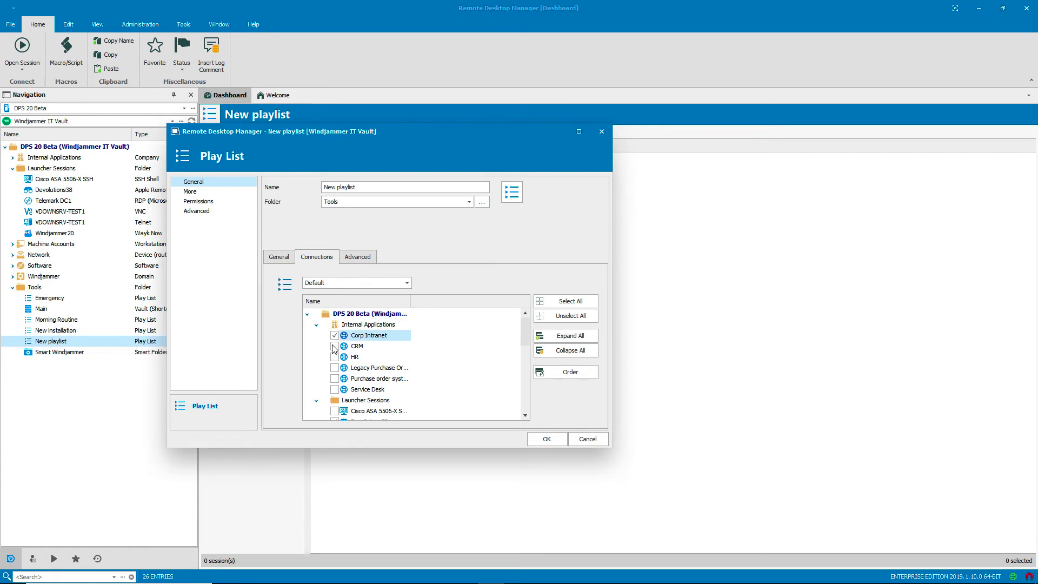
{"action": "left_click", "coordinate": [547, 439]}
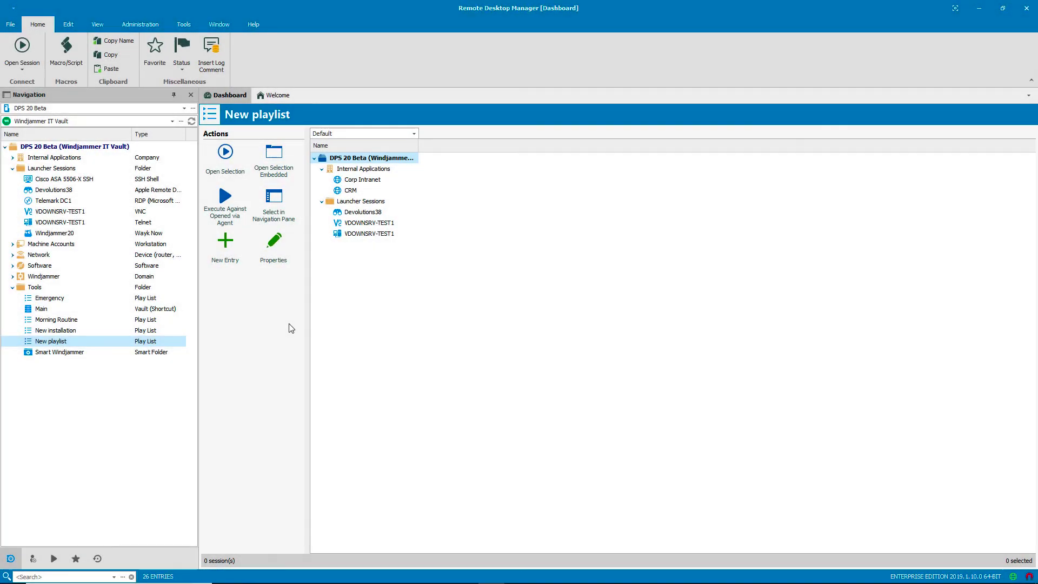
{"action": "left_click", "coordinate": [78, 27]}
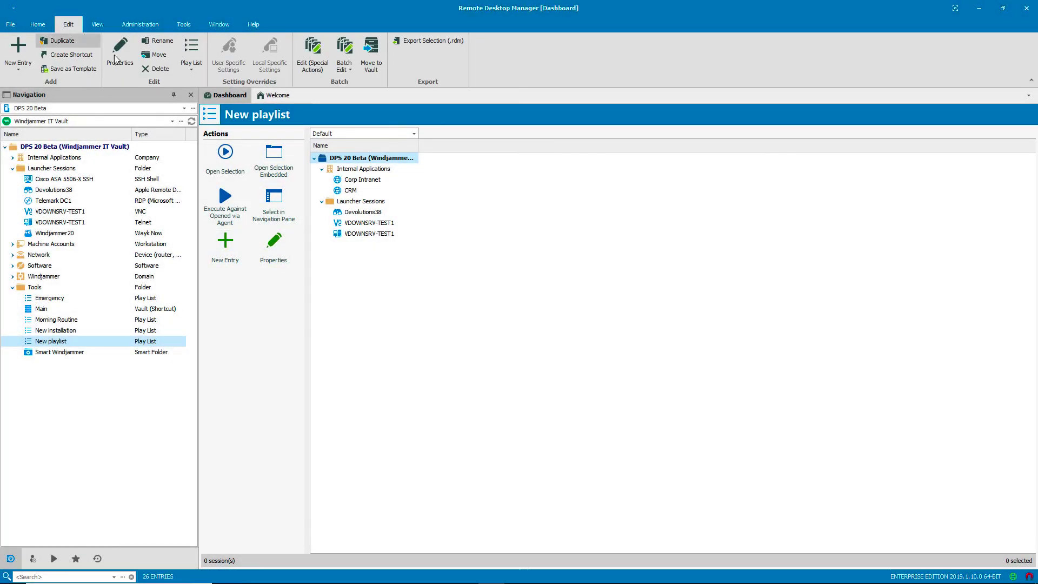
{"action": "left_click", "coordinate": [187, 53]}
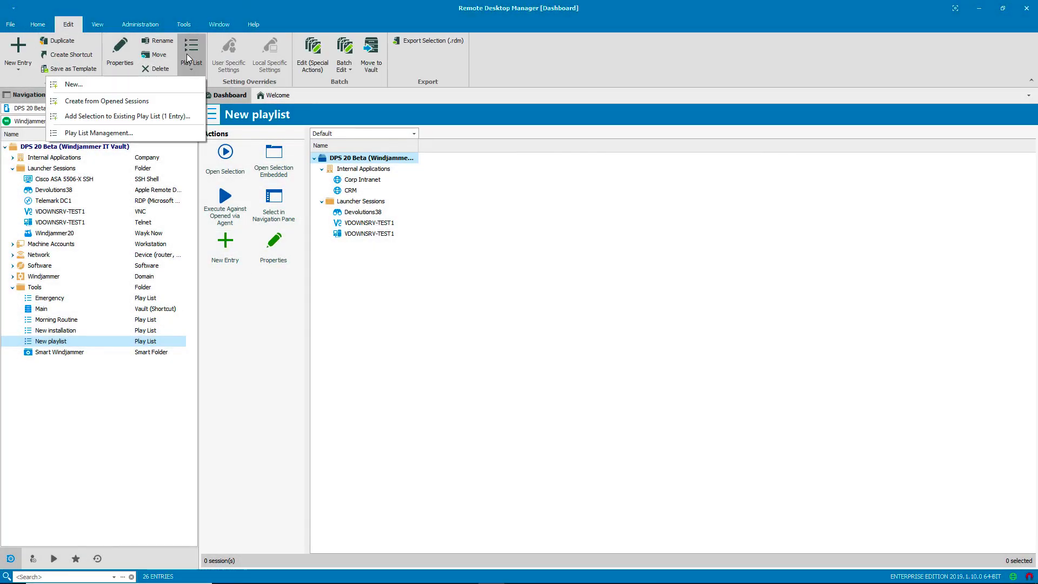
{"action": "left_click", "coordinate": [180, 132]}
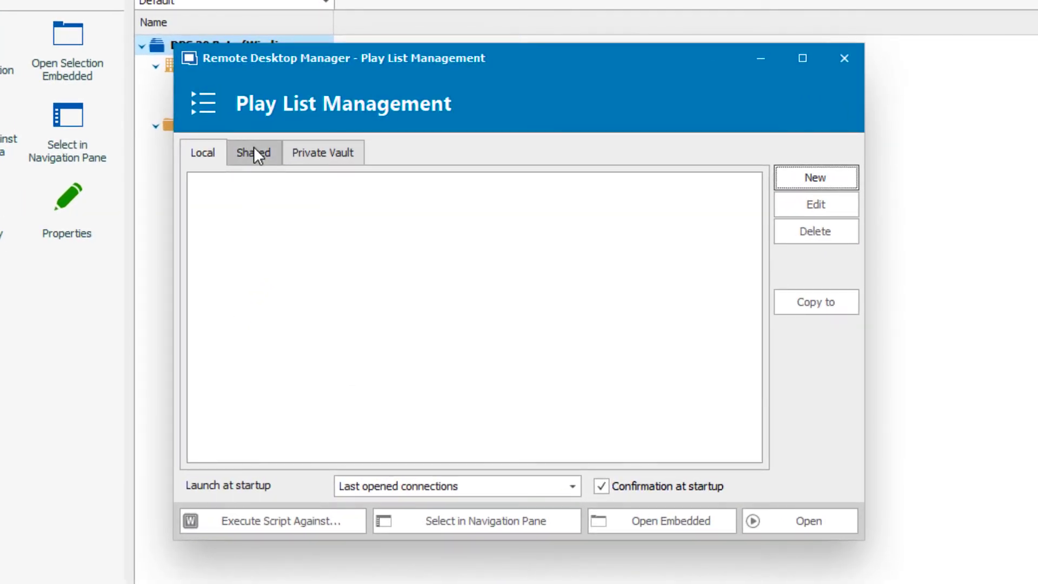
{"action": "left_click", "coordinate": [254, 153]}
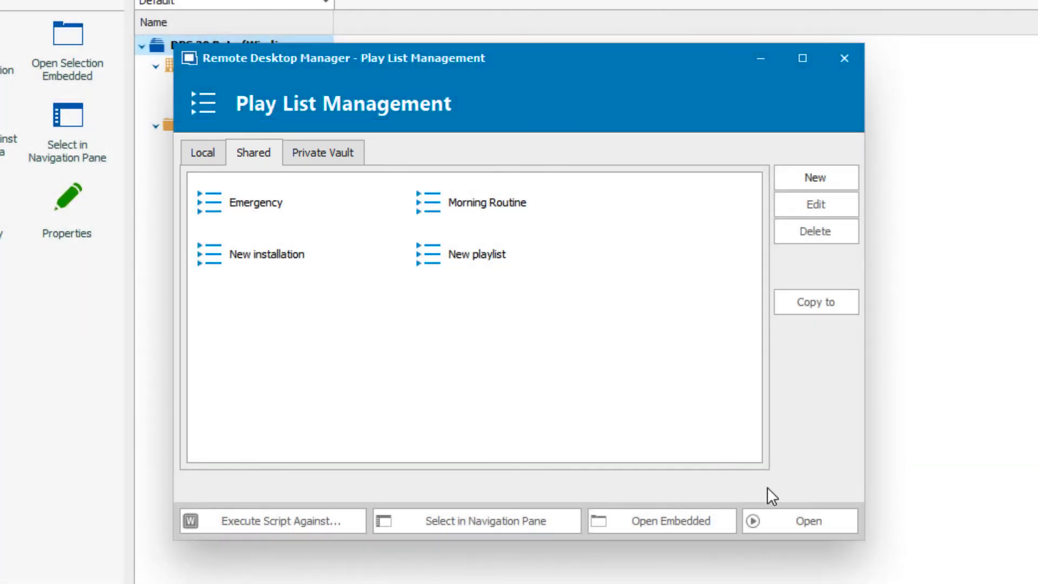
{"action": "left_click", "coordinate": [843, 59]}
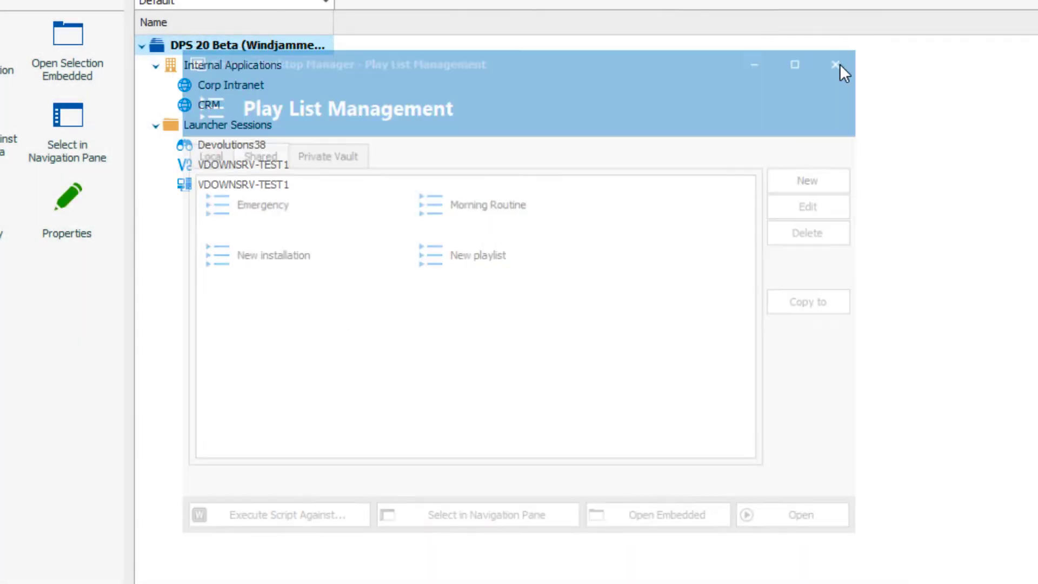